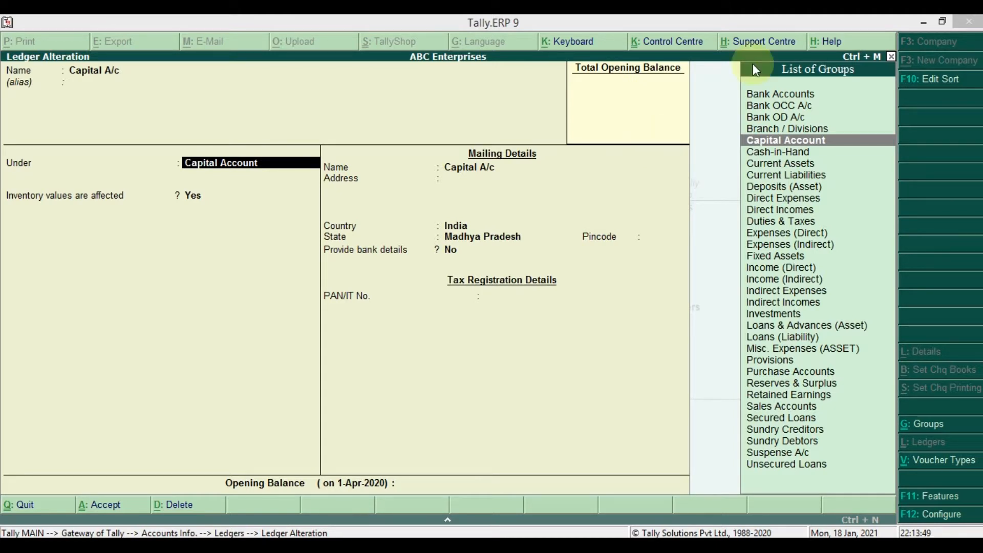
Step: Look through the full list of account groups available for the Capital A/c ledger's Under field
{"action": "left_click", "coordinate": [606, 261]}
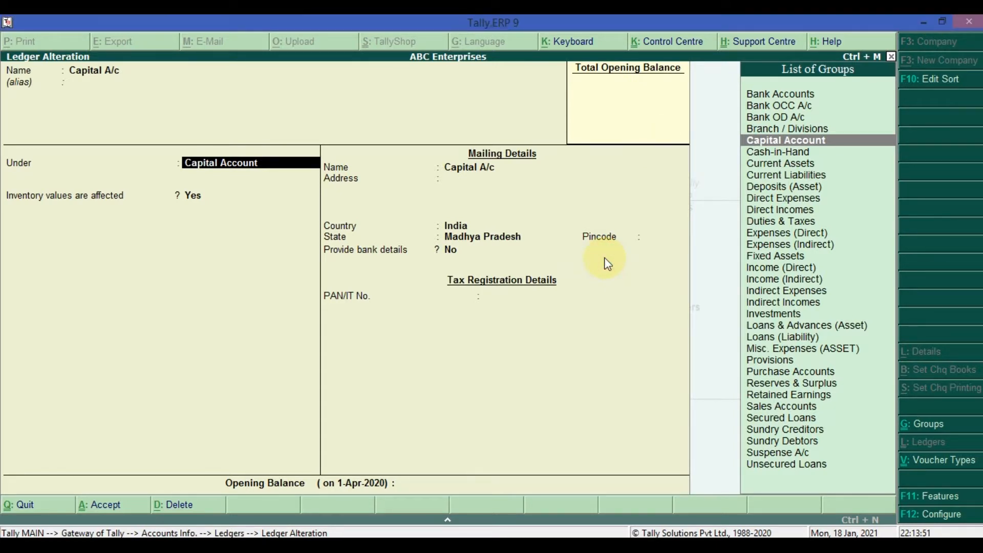
{"action": "key", "text": "Up"}
{"action": "key", "text": "Up"}
{"action": "key", "text": "Up"}
{"action": "key", "text": "Up"}
{"action": "key", "text": "Down"}
{"action": "key", "text": "Down"}
{"action": "key", "text": "Down"}
{"action": "key", "text": "Down"}
{"action": "key", "text": "Down"}
{"action": "key", "text": "Down"}
{"action": "key", "text": "Down"}
{"action": "key", "text": "Down"}
{"action": "key", "text": "Down"}
{"action": "key", "text": "Down"}
{"action": "key", "text": "Down"}
{"action": "key", "text": "Down"}
{"action": "key", "text": "Down"}
{"action": "key", "text": "Down"}
{"action": "key", "text": "Down"}
{"action": "key", "text": "Down"}
{"action": "key", "text": "Down"}
{"action": "key", "text": "Down"}
{"action": "key", "text": "Down"}
{"action": "key", "text": "Down"}
{"action": "key", "text": "Down"}
{"action": "key", "text": "Up"}
{"action": "key", "text": "Up"}
{"action": "key", "text": "Up"}
{"action": "key", "text": "Up"}
{"action": "key", "text": "Up"}
{"action": "key", "text": "Up"}
{"action": "key", "text": "Up"}
{"action": "key", "text": "Up"}
{"action": "key", "text": "Up"}
{"action": "key", "text": "Up"}
{"action": "key", "text": "Up"}
{"action": "key", "text": "Up"}
{"action": "key", "text": "Up"}
{"action": "key", "text": "Up"}
{"action": "key", "text": "Up"}
{"action": "key", "text": "Up"}
{"action": "key", "text": "Up"}
{"action": "key", "text": "Up"}
{"action": "key", "text": "Up"}
{"action": "key", "text": "Up"}
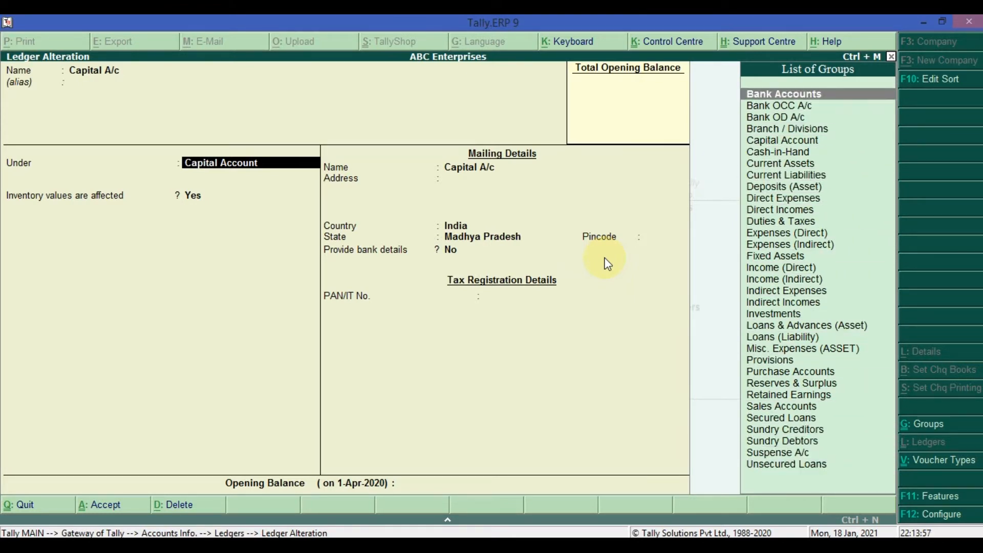
{"action": "key", "text": "Down"}
{"action": "key", "text": "Down"}
{"action": "key", "text": "Down"}
{"action": "key", "text": "Down"}
{"action": "key", "text": "Down"}
{"action": "key", "text": "Down"}
{"action": "key", "text": "Down"}
{"action": "key", "text": "Down"}
{"action": "key", "text": "Down"}
{"action": "key", "text": "Down"}
{"action": "key", "text": "Down"}
{"action": "key", "text": "Down"}
{"action": "key", "text": "Down"}
{"action": "key", "text": "Down"}
{"action": "key", "text": "Down"}
{"action": "key", "text": "Down"}
{"action": "key", "text": "Down"}
{"action": "key", "text": "Down"}
{"action": "key", "text": "Down"}
{"action": "key", "text": "Down"}
{"action": "key", "text": "Up"}
{"action": "key", "text": "Up"}
{"action": "key", "text": "Up"}
{"action": "key", "text": "Up"}
{"action": "key", "text": "Up"}
{"action": "key", "text": "Up"}
{"action": "key", "text": "Up"}
{"action": "key", "text": "Up"}
{"action": "key", "text": "Up"}
{"action": "key", "text": "Up"}
{"action": "key", "text": "Up"}
{"action": "key", "text": "Up"}
{"action": "key", "text": "Up"}
{"action": "key", "text": "Up"}
{"action": "key", "text": "Up"}
{"action": "key", "text": "Up"}
{"action": "key", "text": "Up"}
{"action": "key", "text": "Up"}
{"action": "key", "text": "Up"}
{"action": "key", "text": "Up"}
{"action": "key", "text": "Down"}
{"action": "key", "text": "Down"}
{"action": "key", "text": "Down"}
{"action": "key", "text": "Down"}
{"action": "key", "text": "Down"}
{"action": "key", "text": "Down"}
{"action": "key", "text": "Down"}
{"action": "key", "text": "Down"}
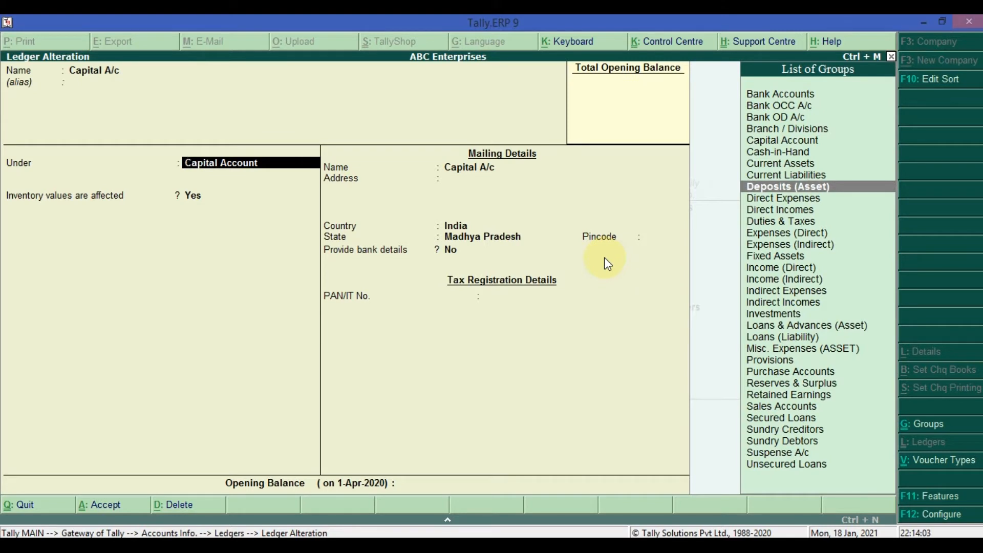
{"action": "key", "text": "Down"}
{"action": "key", "text": "Down"}
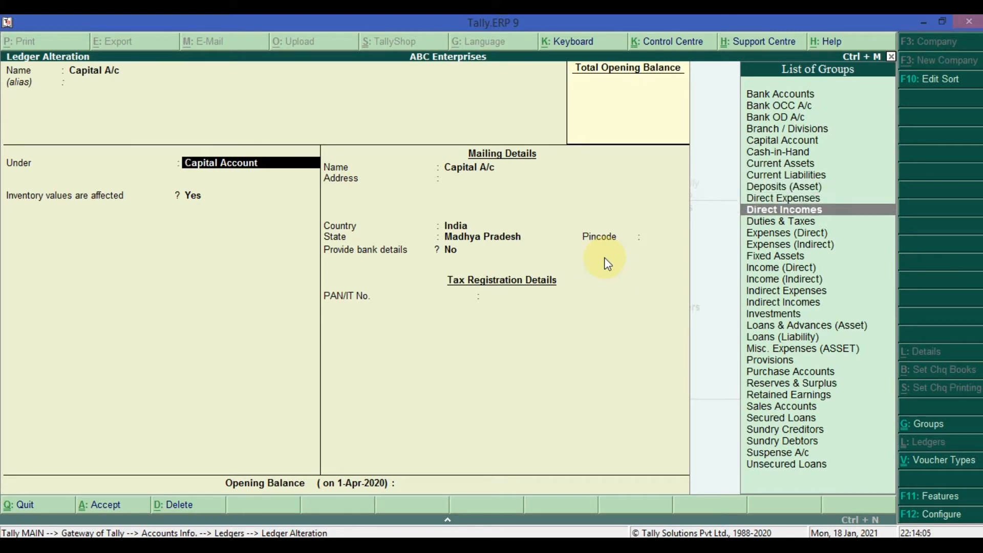
Step: Read up and down through the List of Groups for the Capital A/c ledger, finishing at Bank Accounts
{"action": "key", "text": "Down"}
{"action": "key", "text": "Down"}
{"action": "key", "text": "Down"}
{"action": "key", "text": "Down"}
{"action": "key", "text": "Down"}
{"action": "key", "text": "Down"}
{"action": "key", "text": "Down"}
{"action": "key", "text": "Down"}
{"action": "key", "text": "Down"}
{"action": "key", "text": "Down"}
{"action": "key", "text": "Down"}
{"action": "key", "text": "Down"}
{"action": "key", "text": "Up"}
{"action": "key", "text": "Up"}
{"action": "key", "text": "Up"}
{"action": "key", "text": "Up"}
{"action": "key", "text": "Up"}
{"action": "key", "text": "Up"}
{"action": "key", "text": "Up"}
{"action": "key", "text": "Up"}
{"action": "key", "text": "Up"}
{"action": "key", "text": "Up"}
{"action": "key", "text": "Up"}
{"action": "key", "text": "Up"}
{"action": "key", "text": "Up"}
{"action": "key", "text": "Up"}
{"action": "key", "text": "Up"}
{"action": "key", "text": "Up"}
{"action": "key", "text": "Up"}
{"action": "key", "text": "Up"}
{"action": "key", "text": "Up"}
{"action": "key", "text": "Up"}
{"action": "key", "text": "Down"}
{"action": "key", "text": "Down"}
{"action": "key", "text": "Down"}
{"action": "key", "text": "Down"}
{"action": "key", "text": "Down"}
{"action": "key", "text": "Down"}
{"action": "key", "text": "Down"}
{"action": "key", "text": "Down"}
{"action": "key", "text": "Down"}
{"action": "key", "text": "Down"}
{"action": "key", "text": "Down"}
{"action": "key", "text": "Down"}
{"action": "key", "text": "Down"}
{"action": "key", "text": "Down"}
{"action": "key", "text": "Down"}
{"action": "key", "text": "Down"}
{"action": "key", "text": "Down"}
{"action": "key", "text": "Down"}
{"action": "key", "text": "Down"}
{"action": "key", "text": "Down"}
{"action": "key", "text": "Down"}
{"action": "key", "text": "Up"}
{"action": "key", "text": "Up"}
{"action": "key", "text": "Up"}
{"action": "key", "text": "Up"}
{"action": "key", "text": "Up"}
{"action": "key", "text": "Up"}
{"action": "key", "text": "Up"}
{"action": "key", "text": "Up"}
{"action": "key", "text": "Up"}
{"action": "key", "text": "Up"}
{"action": "key", "text": "Up"}
{"action": "key", "text": "Up"}
{"action": "key", "text": "Up"}
{"action": "key", "text": "Up"}
{"action": "key", "text": "Up"}
{"action": "key", "text": "Up"}
{"action": "key", "text": "Up"}
{"action": "key", "text": "Up"}
{"action": "key", "text": "Up"}
{"action": "key", "text": "Up"}
{"action": "key", "text": "Up"}
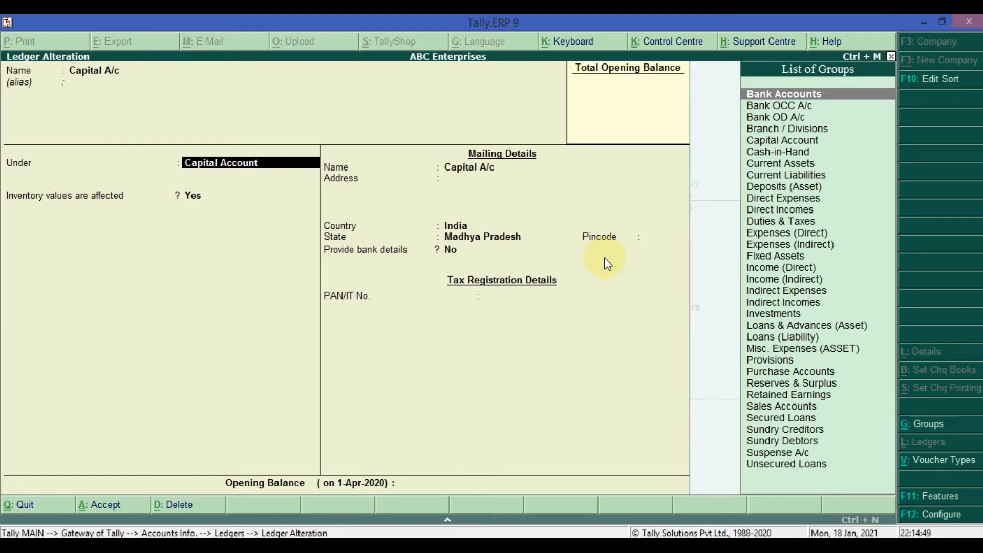
Step: Examine the Bank Accounts, Bank OCC A/c, Bank OD A/c, Branch / Divisions, Capital Account and Cash-in-Hand groups one by one
{"action": "key", "text": "Down"}
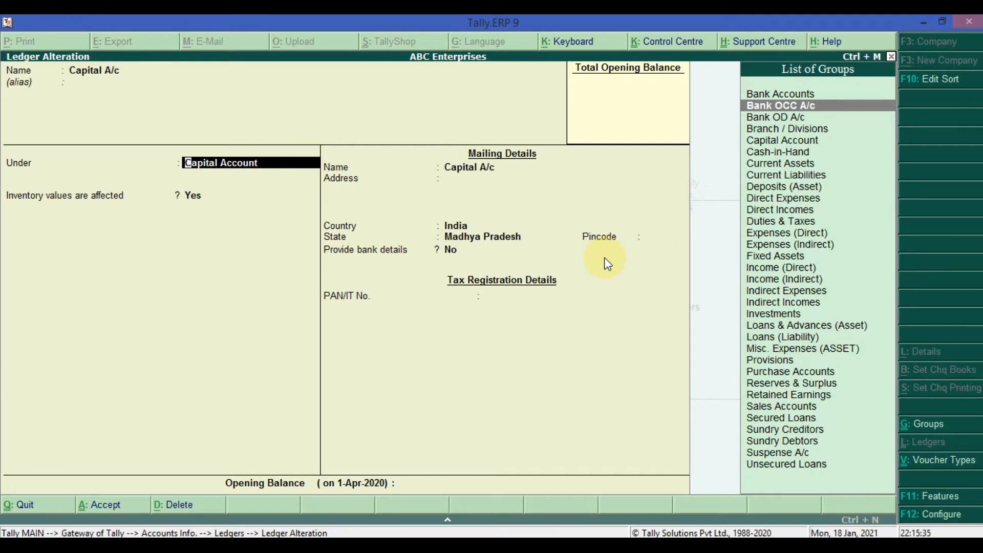
{"action": "key", "text": "Down"}
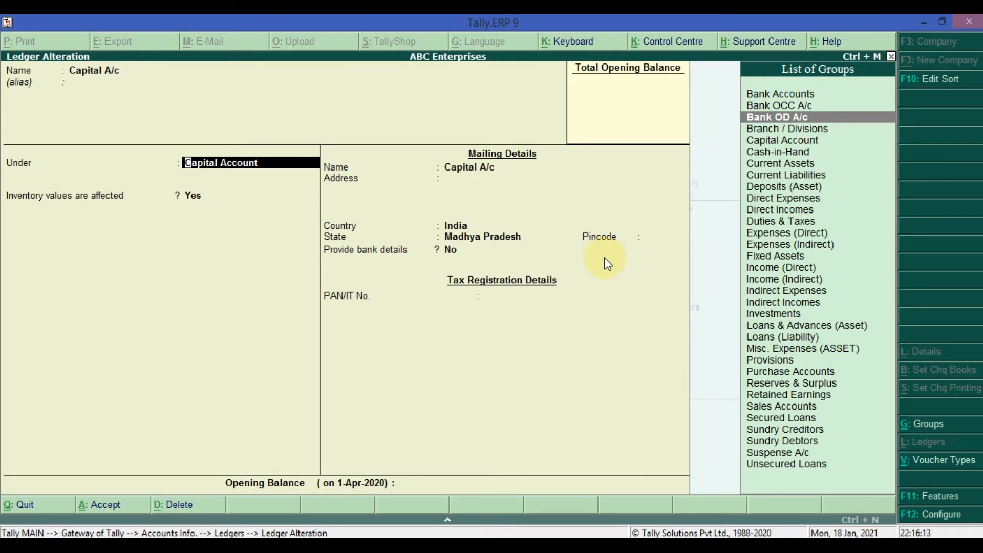
{"action": "key", "text": "Up"}
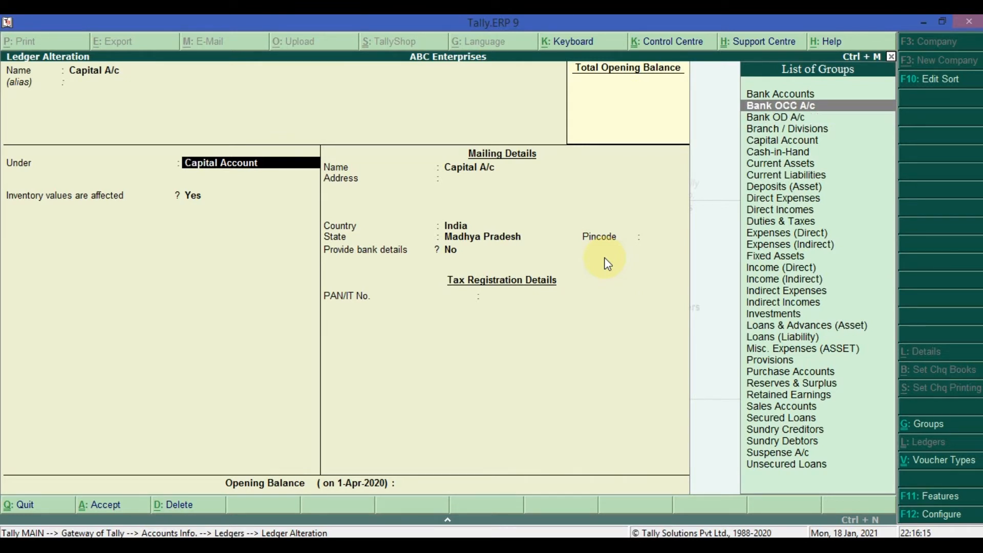
{"action": "key", "text": "Up"}
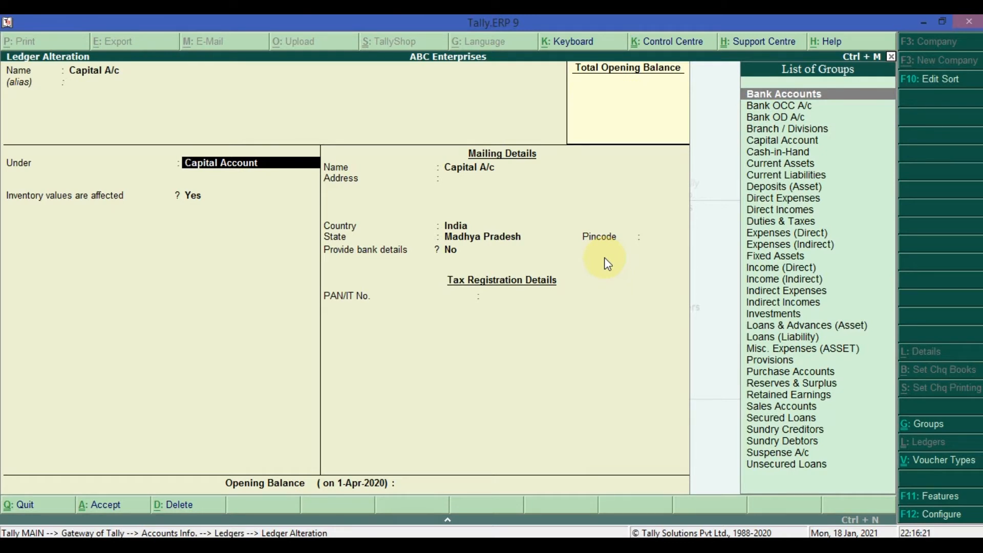
{"action": "key", "text": "Down"}
{"action": "key", "text": "Down"}
{"action": "key", "text": "Down"}
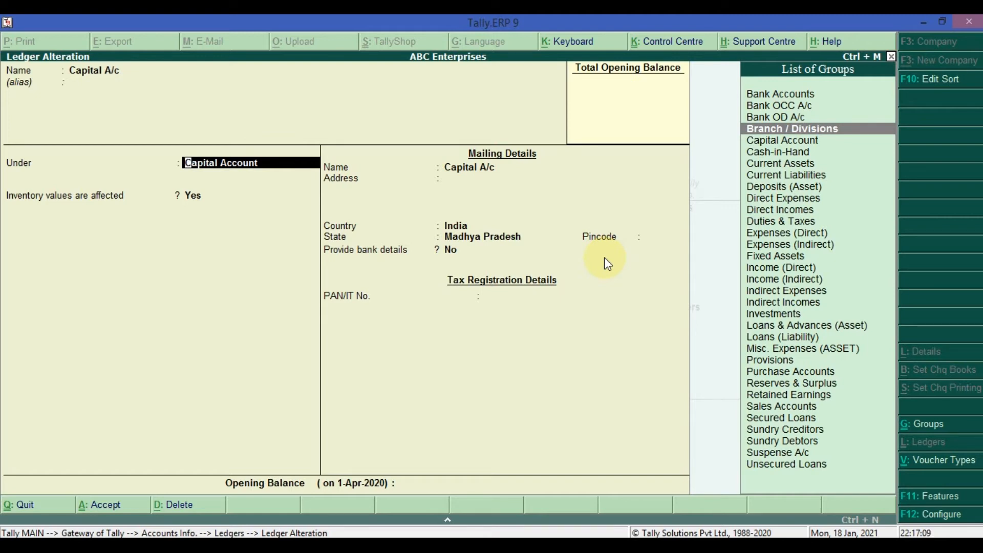
{"action": "key", "text": "Down"}
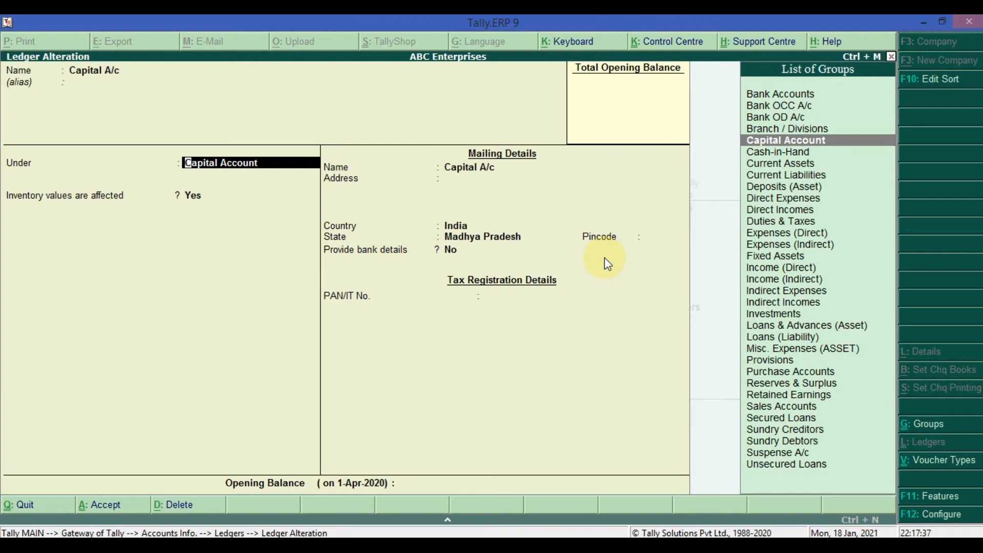
{"action": "key", "text": "BackSpace"}
{"action": "key", "text": "BackSpace"}
{"action": "key", "text": "Return"}
{"action": "key", "text": "Return"}
{"action": "key", "text": "Down"}
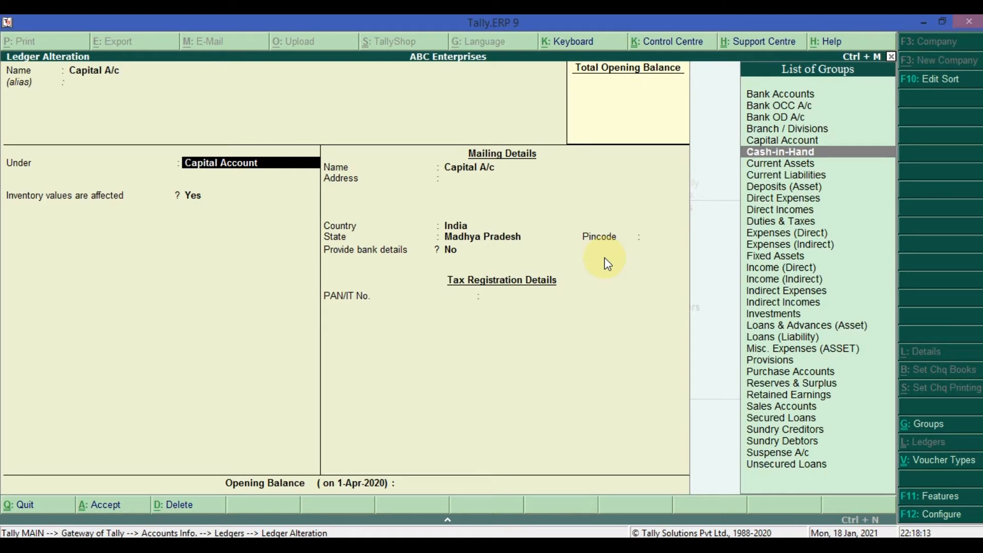
Step: Leave the Capital A/c ledger and open the Cash ledger for alteration at its Under field
{"action": "key", "text": "BackSpace"}
{"action": "key", "text": "Escape"}
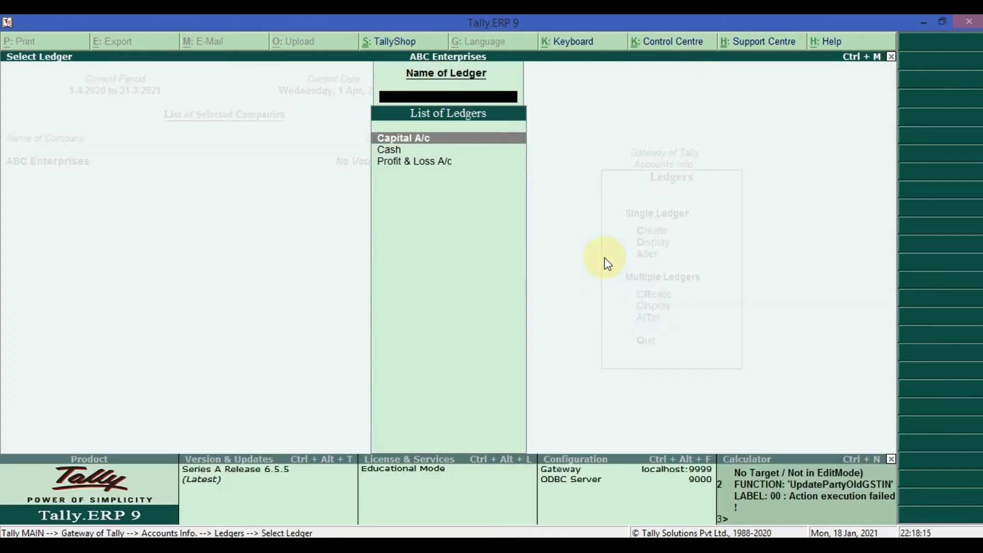
{"action": "key", "text": "Down"}
{"action": "key", "text": "Return"}
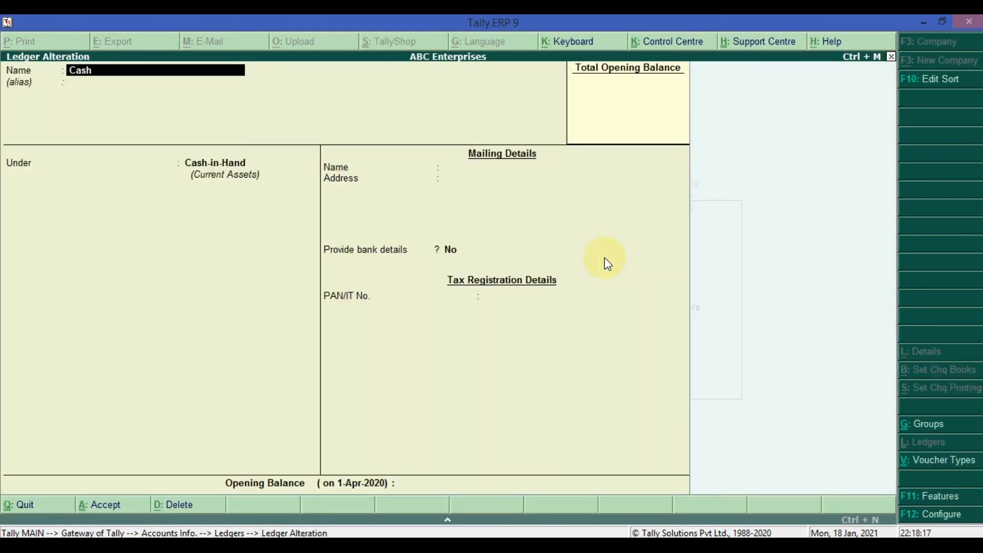
{"action": "key", "text": "Escape"}
{"action": "key", "text": "Return"}
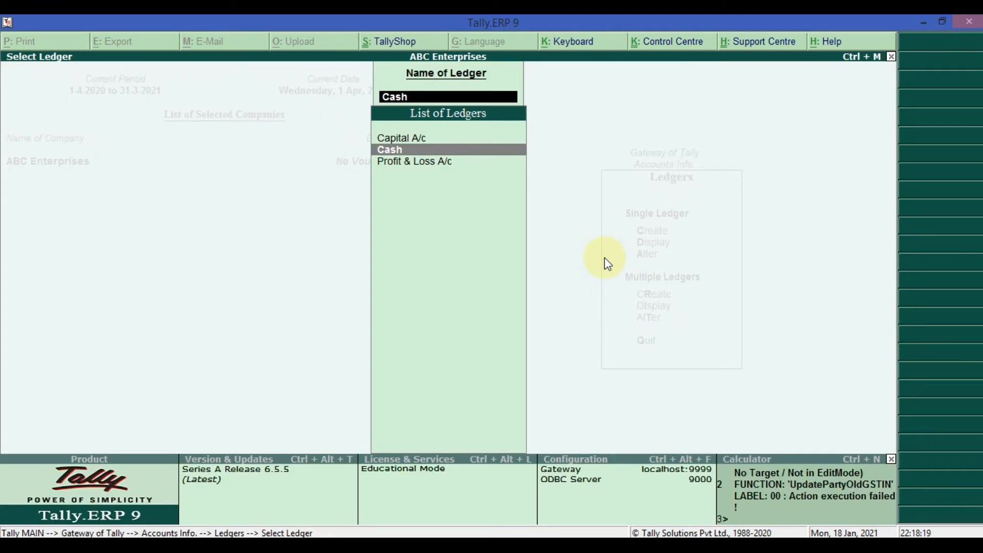
{"action": "key", "text": "Return"}
{"action": "key", "text": "Return"}
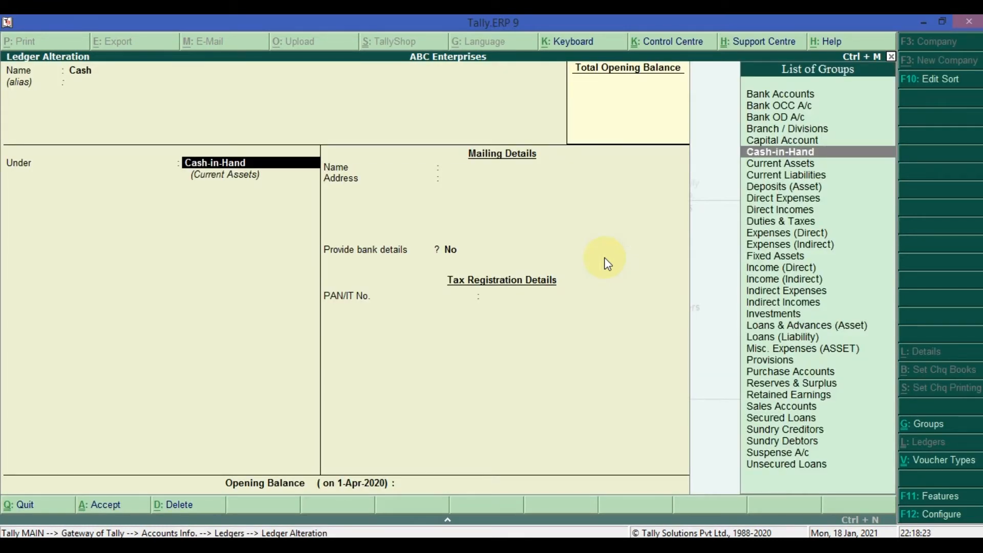
Step: Compare the Current Assets and Current Liabilities groups in the list for the Cash ledger, keeping the alteration open
{"action": "key", "text": "Down"}
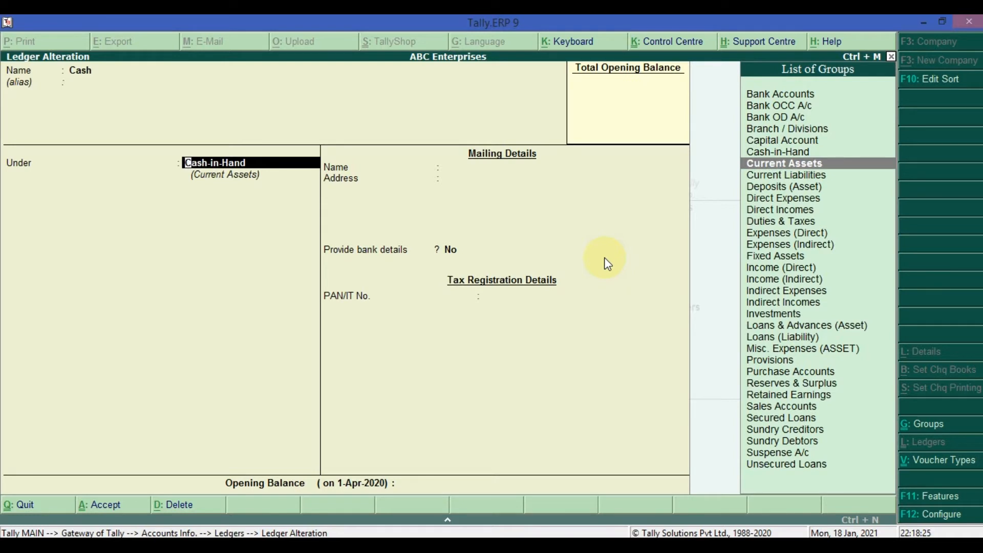
{"action": "key", "text": "BackSpace"}
{"action": "key", "text": "Escape"}
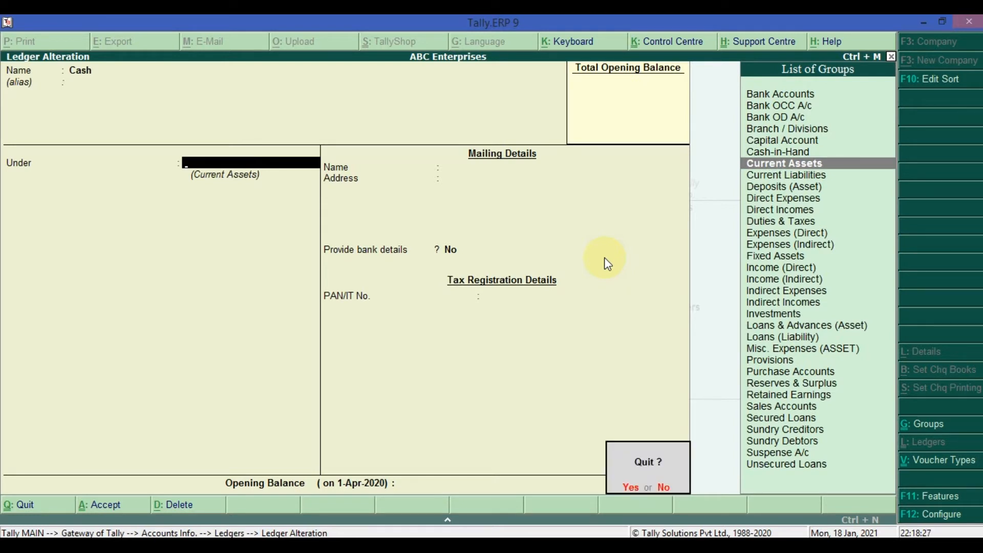
{"action": "key", "text": "n"}
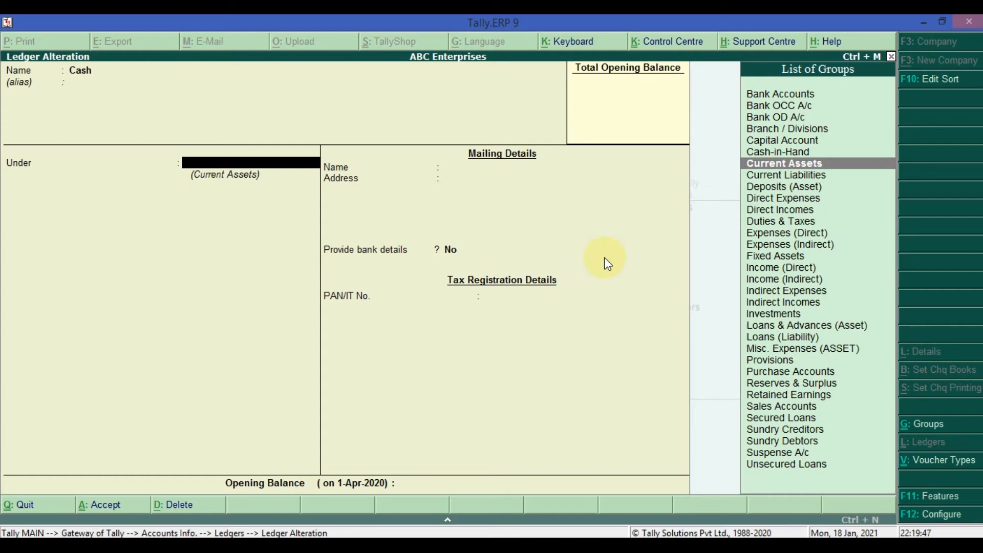
{"action": "key", "text": "Down"}
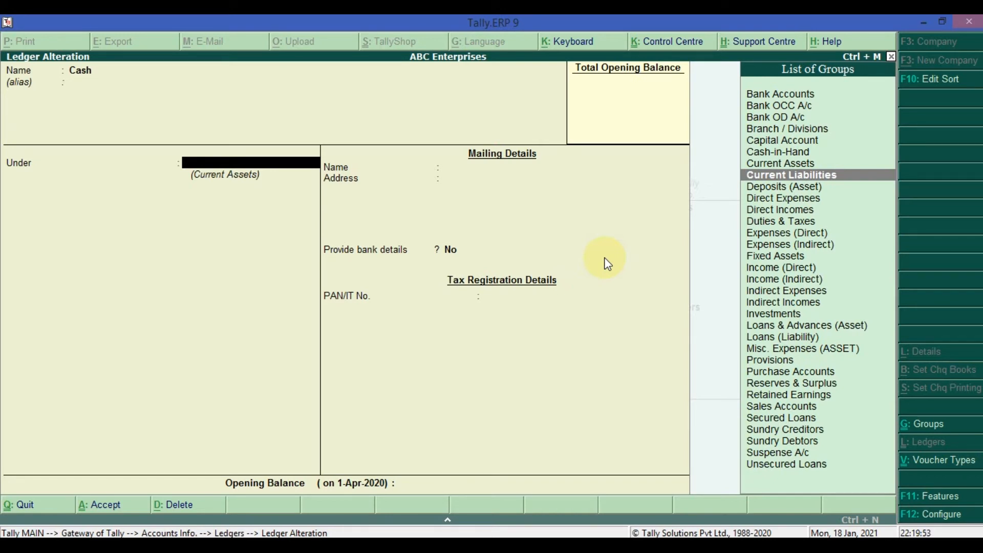
{"action": "key", "text": "Up"}
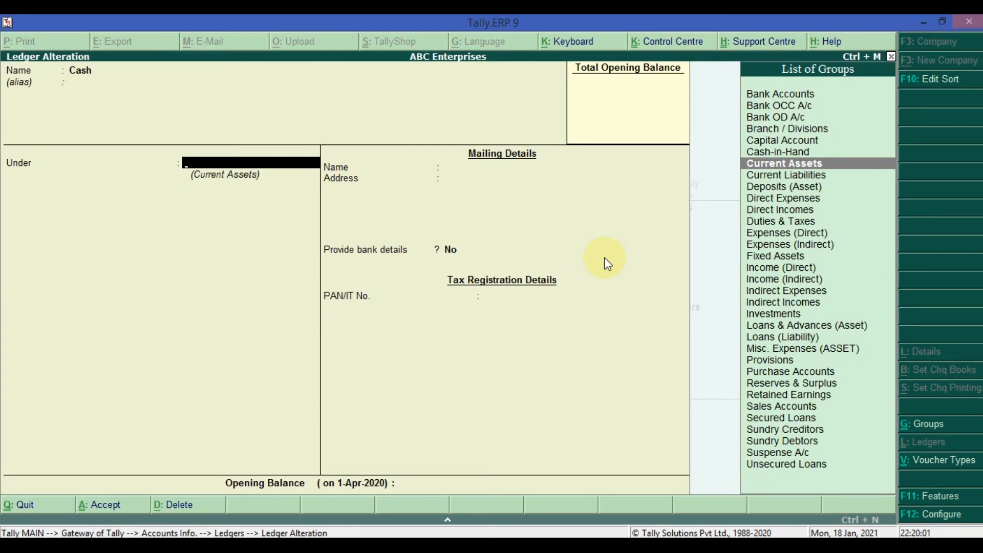
{"action": "key", "text": "Down"}
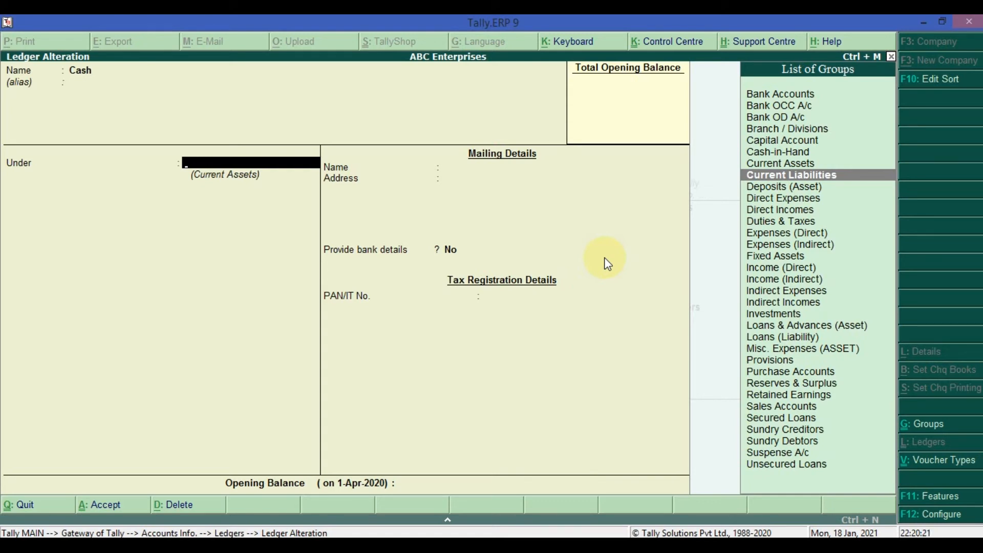
Step: Review the groups from Bank Accounts down to Current Liabilities in order for the Cash ledger's Under field
{"action": "key", "text": "Up"}
{"action": "key", "text": "Up"}
{"action": "key", "text": "Up"}
{"action": "key", "text": "Up"}
{"action": "key", "text": "Up"}
{"action": "key", "text": "Up"}
{"action": "key", "text": "Up"}
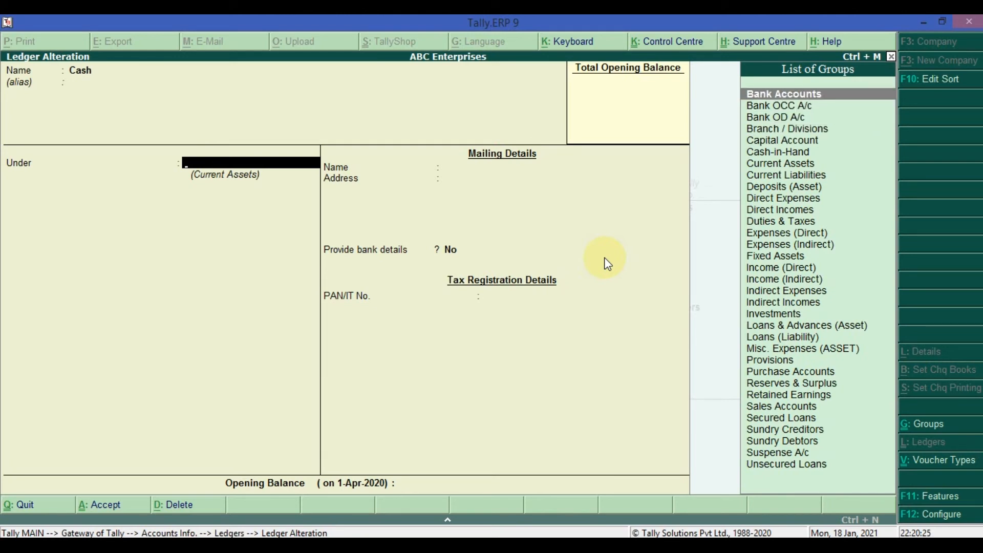
{"action": "key", "text": "Down"}
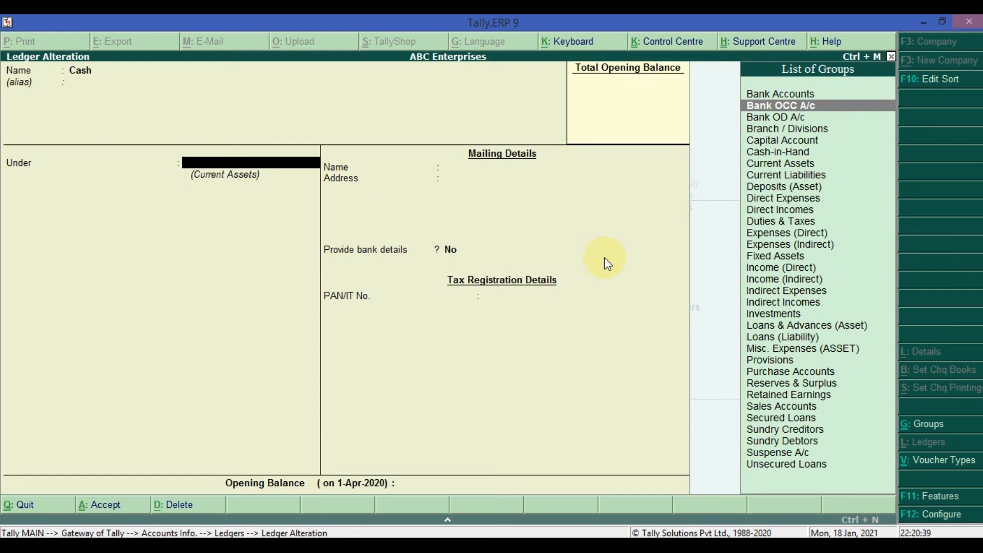
{"action": "key", "text": "Down"}
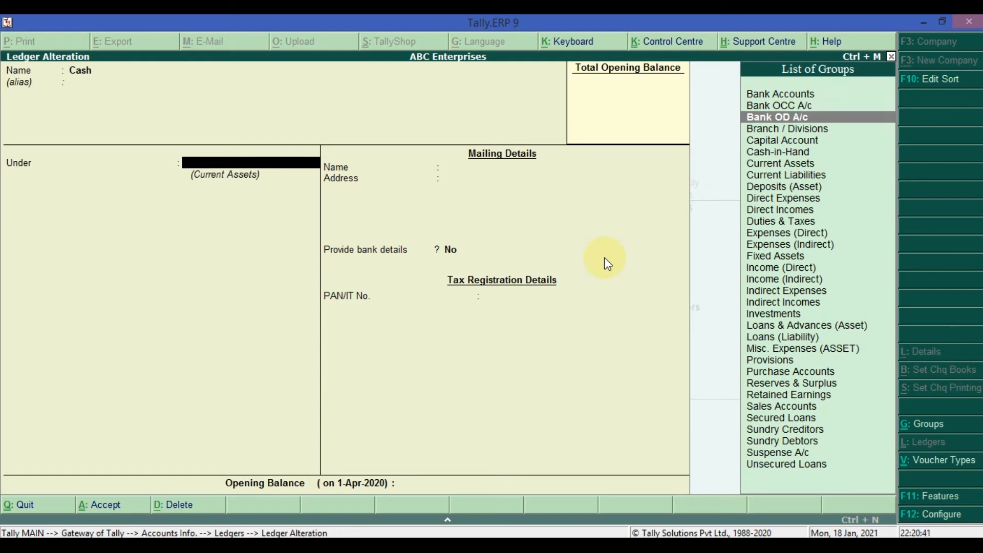
{"action": "key", "text": "Up"}
{"action": "key", "text": "Down"}
{"action": "key", "text": "Down"}
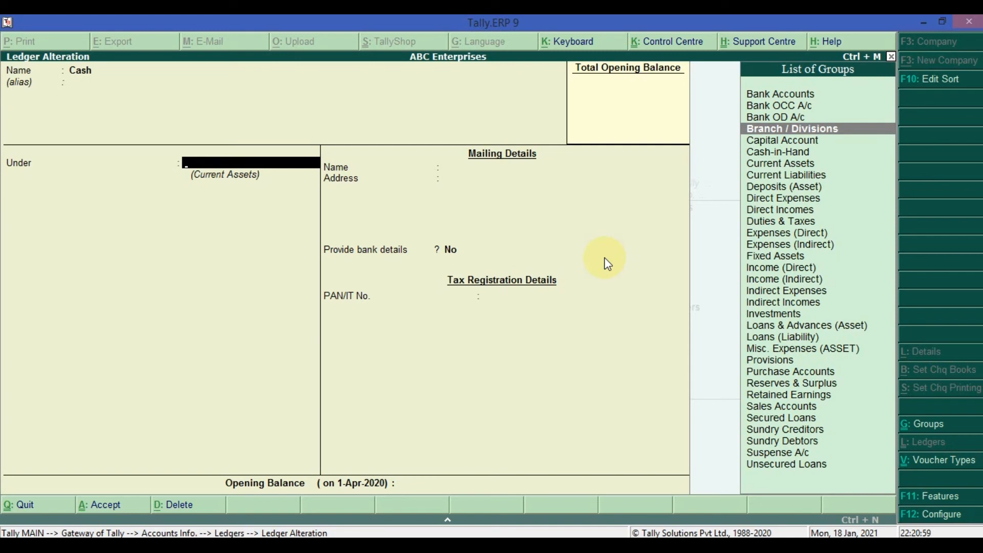
{"action": "key", "text": "Down"}
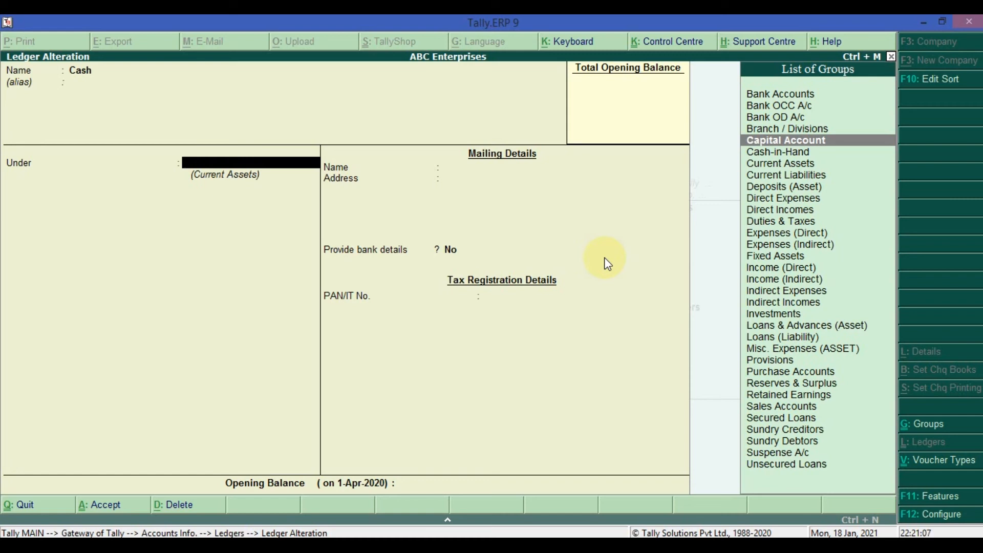
{"action": "key", "text": "Down"}
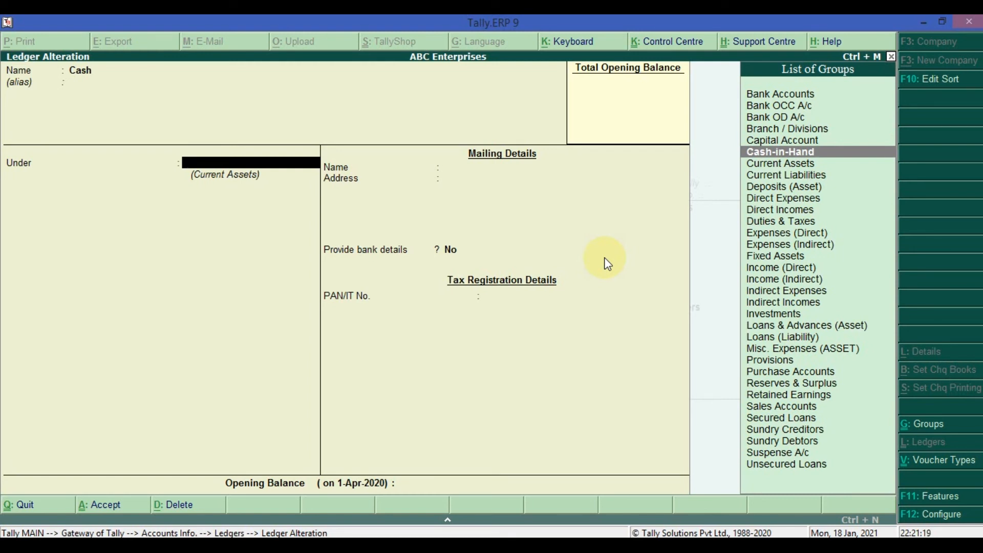
{"action": "key", "text": "Down"}
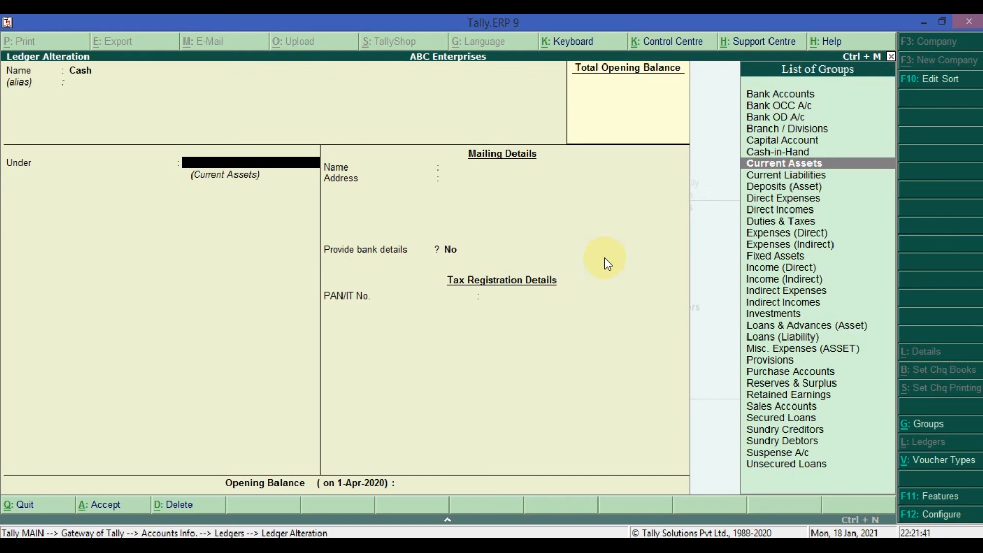
{"action": "key", "text": "Down"}
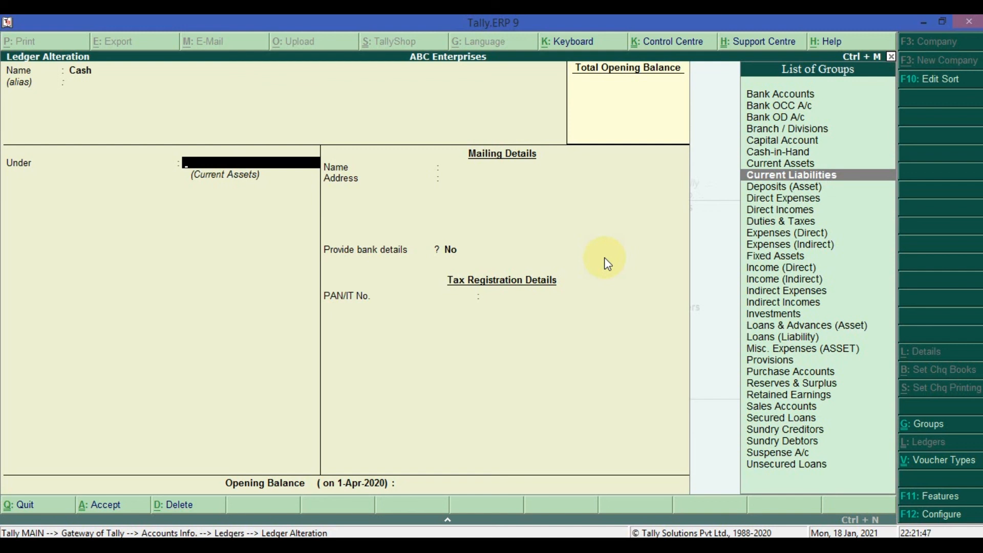
{"action": "key", "text": "Up"}
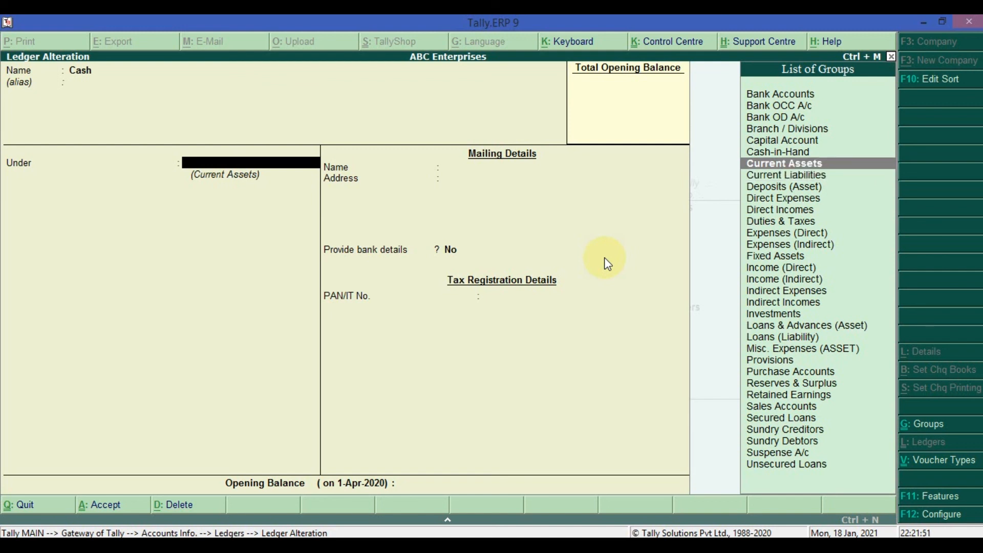
{"action": "key", "text": "Down"}
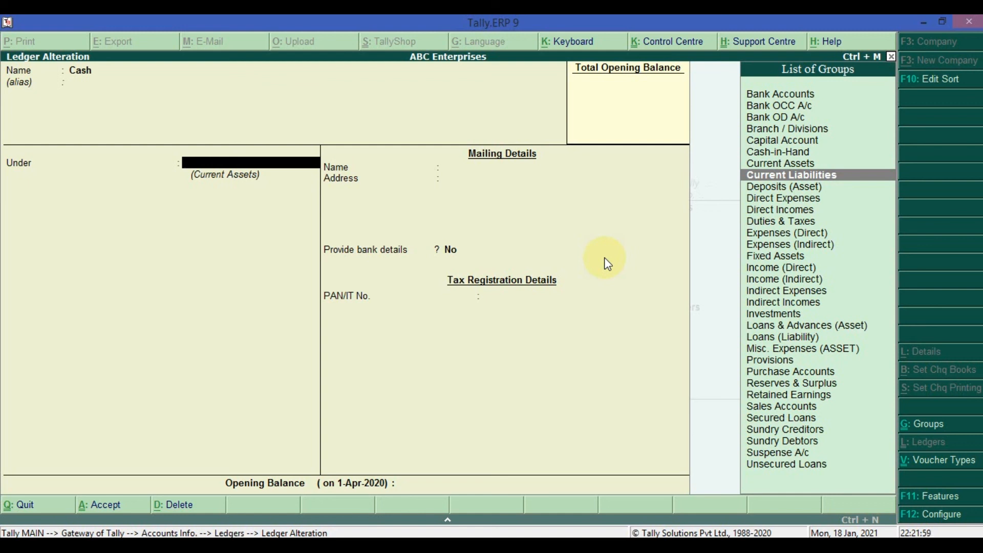
Step: Look over the groups from Deposits (Asset) to Duties & Taxes and return to Current Liabilities
{"action": "key", "text": "Down"}
{"action": "key", "text": "Down"}
{"action": "key", "text": "Down"}
{"action": "key", "text": "Down"}
{"action": "key", "text": "Up"}
{"action": "key", "text": "Up"}
{"action": "key", "text": "Up"}
{"action": "key", "text": "Up"}
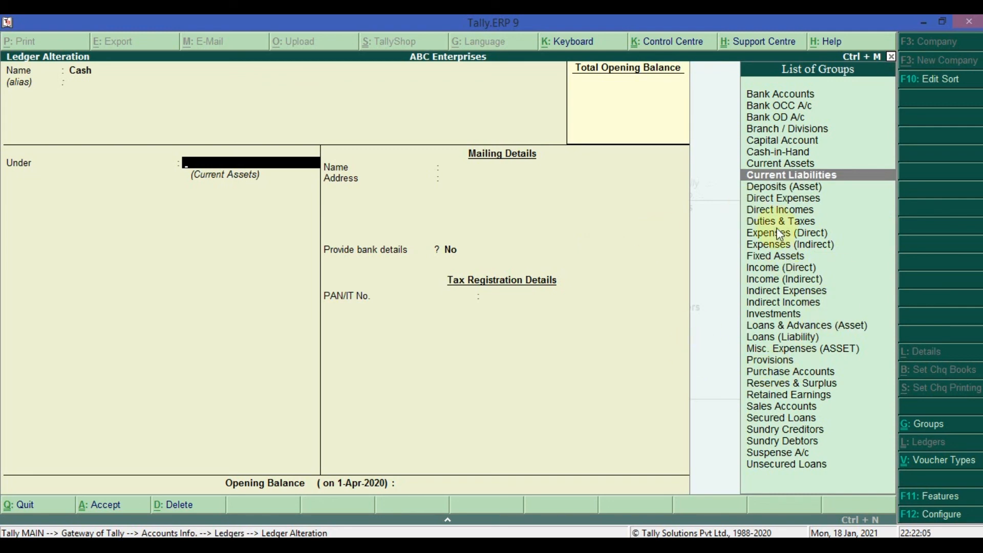
{"action": "left_click", "coordinate": [655, 547]}
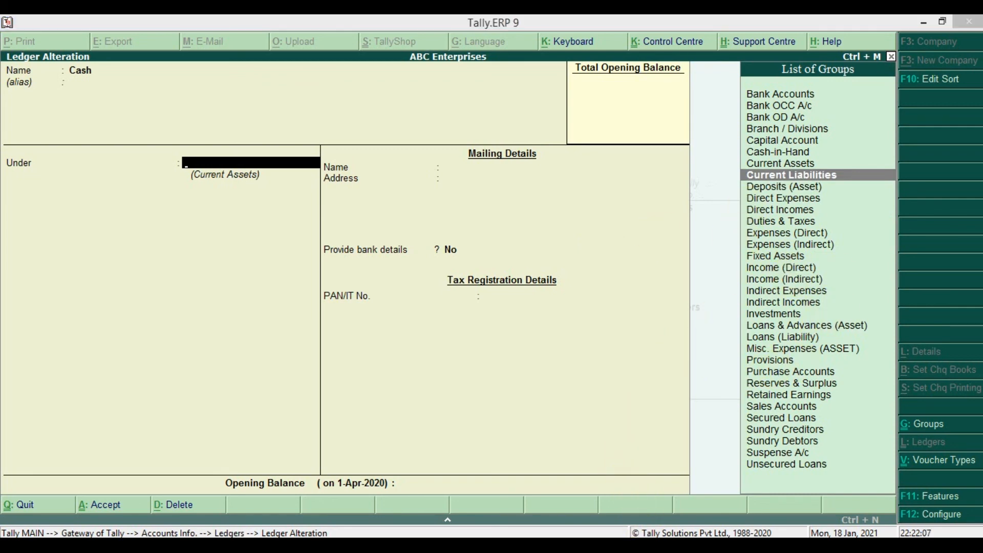